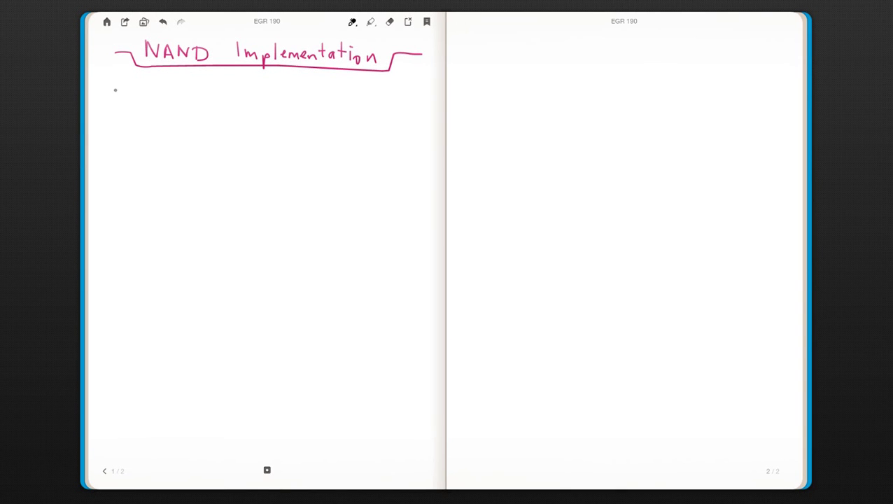
# Step: Handwrite f = x'y' + xyz + wyz' + x'y'z in black below the NAND Implementation title
pyautogui.moveTo(118, 86)
pyautogui.mouseDown()
pyautogui.moveTo(116, 110)
pyautogui.moveTo(118, 98)
pyautogui.moveTo(150, 101)
pyautogui.moveTo(141, 102)
pyautogui.moveTo(152, 88)
pyautogui.moveTo(166, 110)
pyautogui.moveTo(173, 88)
pyautogui.moveTo(190, 94)
pyautogui.moveTo(184, 101)
pyautogui.moveTo(213, 97)
pyautogui.moveTo(216, 109)
pyautogui.moveTo(235, 96)
pyautogui.moveTo(257, 101)
pyautogui.moveTo(264, 89)
pyautogui.moveTo(275, 99)
pyautogui.mouseUp()
pyautogui.moveTo(280, 90)
pyautogui.mouseDown()
pyautogui.moveTo(278, 109)
pyautogui.moveTo(295, 103)
pyautogui.moveTo(295, 90)
pyautogui.moveTo(317, 101)
pyautogui.moveTo(309, 107)
pyautogui.moveTo(328, 97)
pyautogui.moveTo(348, 111)
pyautogui.moveTo(354, 92)
pyautogui.moveTo(369, 106)
pyautogui.mouseUp()
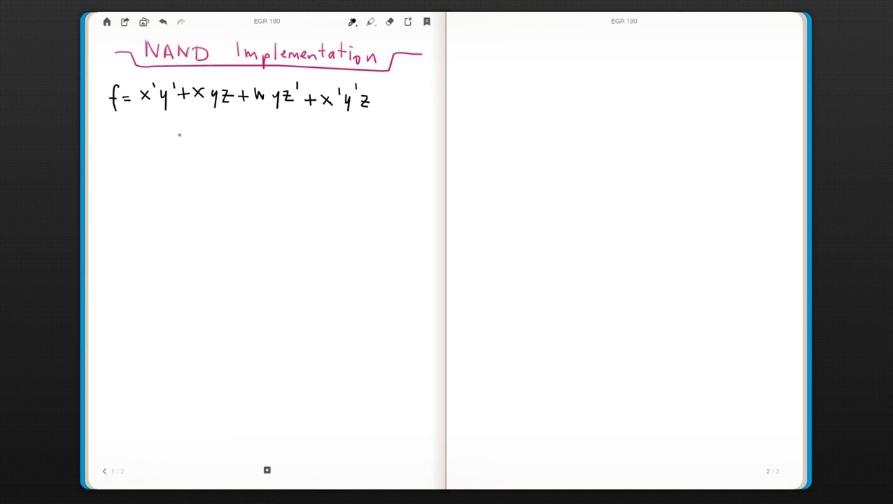
# Step: Handwrite '2-input NAND' beneath the equation
pyautogui.moveTo(190, 124)
pyautogui.mouseDown()
pyautogui.moveTo(203, 138)
pyautogui.moveTo(217, 131)
pyautogui.moveTo(247, 148)
pyautogui.moveTo(258, 137)
pyautogui.mouseUp()
pyautogui.click(226, 126)
pyautogui.moveTo(264, 130)
pyautogui.mouseDown()
pyautogui.moveTo(306, 138)
pyautogui.moveTo(325, 123)
pyautogui.moveTo(331, 139)
pyautogui.moveTo(345, 125)
pyautogui.moveTo(348, 140)
pyautogui.mouseUp()
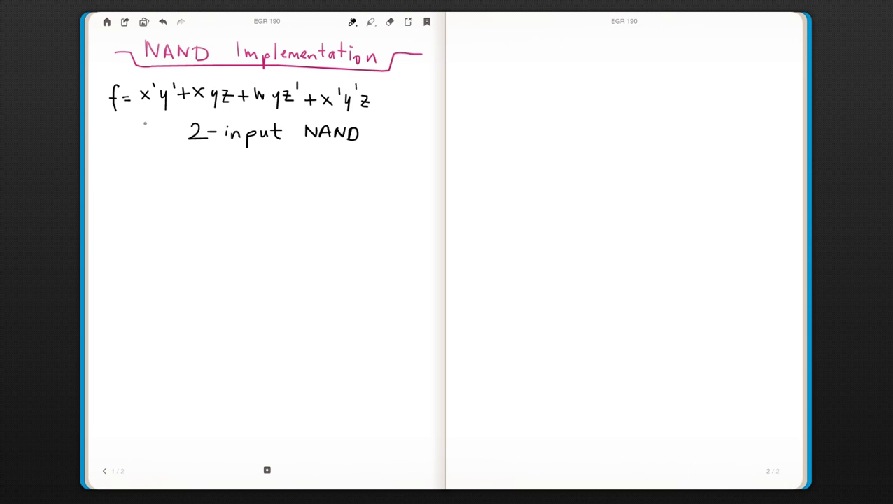
# Step: Switch the pen to pink and circle the x'y' term
pyautogui.rightClick(123, 151)
pyautogui.click(139, 158)
pyautogui.moveTo(138, 110)
pyautogui.mouseDown()
pyautogui.moveTo(170, 114)
pyautogui.moveTo(178, 85)
pyautogui.moveTo(147, 75)
pyautogui.moveTo(136, 114)
pyautogui.moveTo(169, 108)
pyautogui.mouseUp()
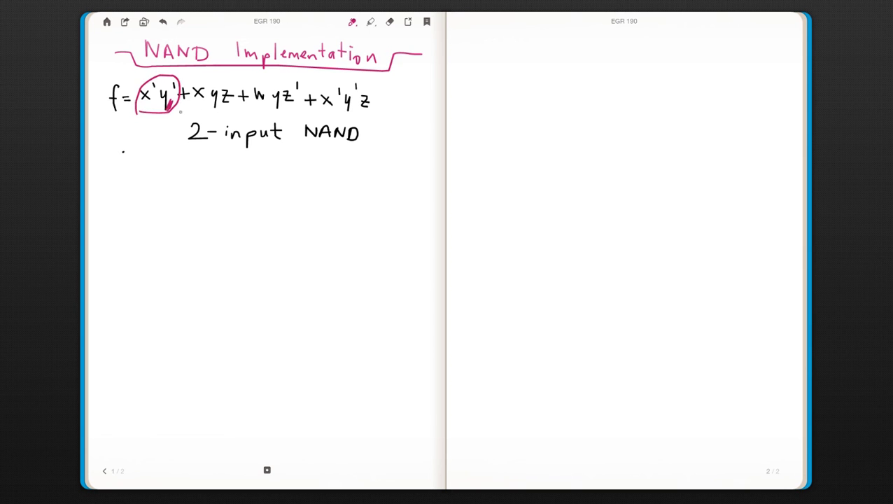
# Step: Circle x'y'z in pink, then mark the y in xyz and wyz' in light blue
pyautogui.moveTo(375, 91)
pyautogui.mouseDown()
pyautogui.moveTo(340, 72)
pyautogui.moveTo(314, 105)
pyautogui.moveTo(378, 117)
pyautogui.moveTo(383, 91)
pyautogui.moveTo(349, 114)
pyautogui.mouseUp()
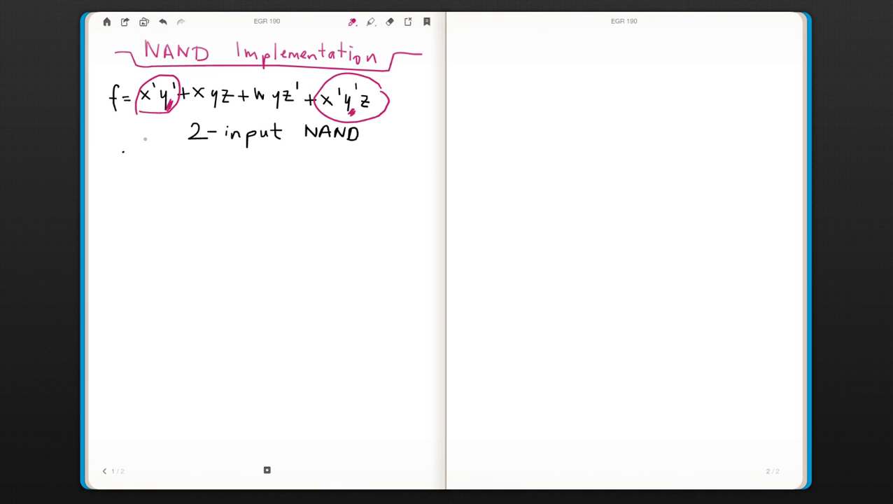
pyautogui.rightClick(119, 151)
pyautogui.click(123, 157)
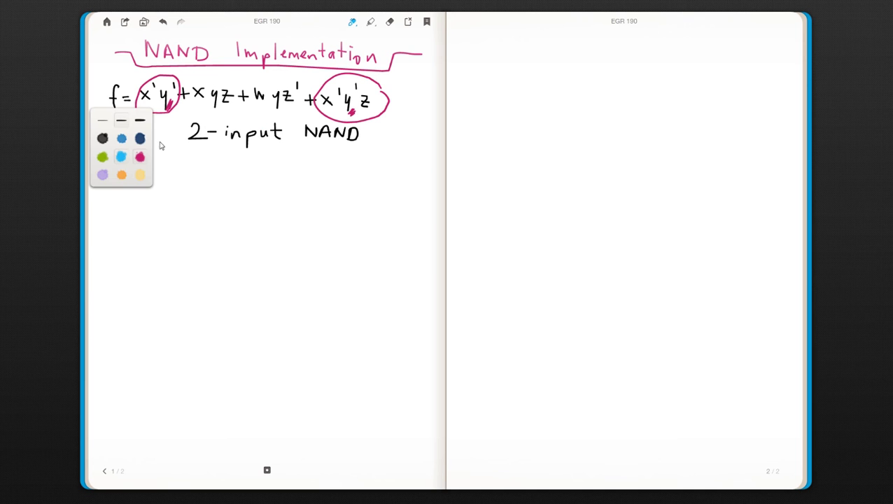
pyautogui.click(212, 124)
pyautogui.moveTo(214, 114); pyautogui.dragTo(219, 113)
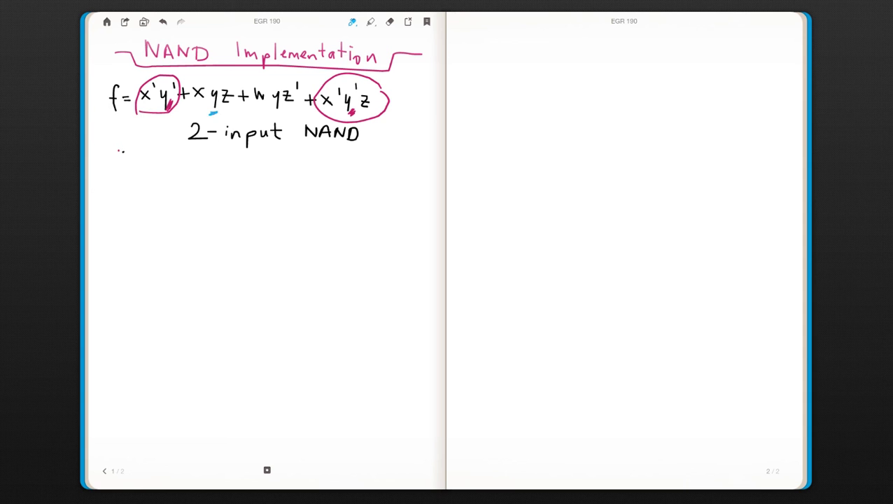
pyautogui.moveTo(274, 114); pyautogui.dragTo(284, 112)
# Step: Switch back to black ink and write f on a new line
pyautogui.rightClick(116, 179)
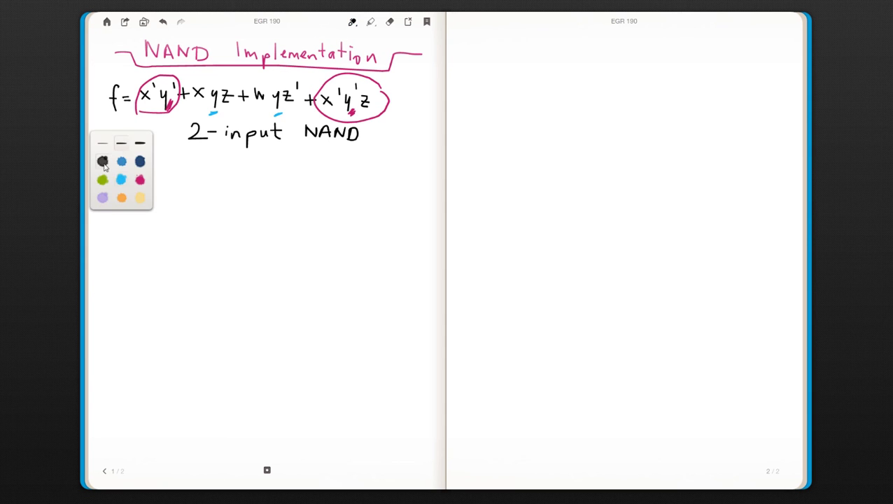
pyautogui.click(159, 173)
pyautogui.moveTo(121, 159)
pyautogui.mouseDown()
pyautogui.moveTo(114, 181)
pyautogui.moveTo(120, 171)
pyautogui.moveTo(143, 172)
pyautogui.mouseUp()
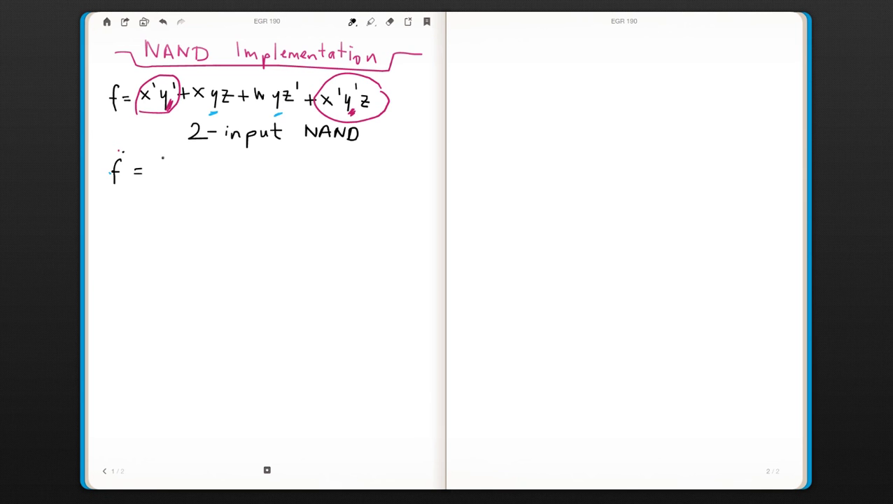
# Step: Write the factored term = y'(x' + x'z) in pink after the new f
pyautogui.rightClick(162, 161)
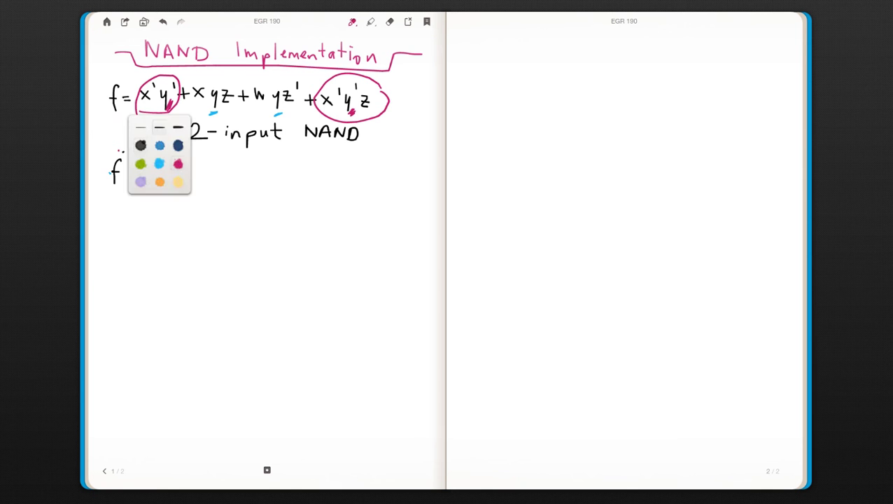
pyautogui.click(172, 177)
pyautogui.moveTo(158, 165)
pyautogui.mouseDown()
pyautogui.moveTo(171, 172)
pyautogui.moveTo(171, 187)
pyautogui.mouseUp()
pyautogui.moveTo(180, 155)
pyautogui.mouseDown()
pyautogui.moveTo(196, 176)
pyautogui.moveTo(215, 175)
pyautogui.moveTo(206, 176)
pyautogui.moveTo(217, 164)
pyautogui.moveTo(238, 169)
pyautogui.moveTo(232, 163)
pyautogui.moveTo(257, 174)
pyautogui.moveTo(247, 176)
pyautogui.mouseUp()
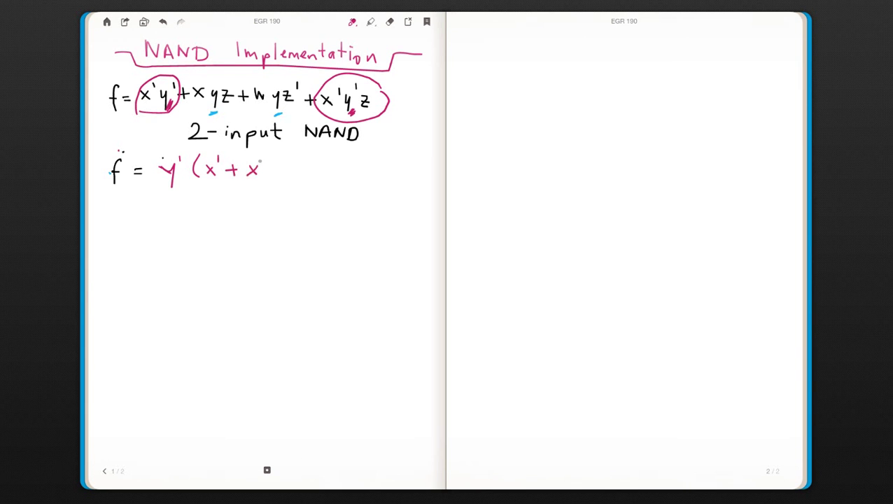
pyautogui.moveTo(261, 160)
pyautogui.mouseDown()
pyautogui.moveTo(277, 176)
pyautogui.moveTo(290, 164)
pyautogui.moveTo(284, 179)
pyautogui.mouseUp()
pyautogui.click(390, 22)
# Step: Erase both wrong x's and write a pink w inside the parenthesis, giving y'(w' + x'z)
pyautogui.moveTo(212, 178); pyautogui.dragTo(208, 170)
pyautogui.moveTo(151, 97); pyautogui.dragTo(146, 94)
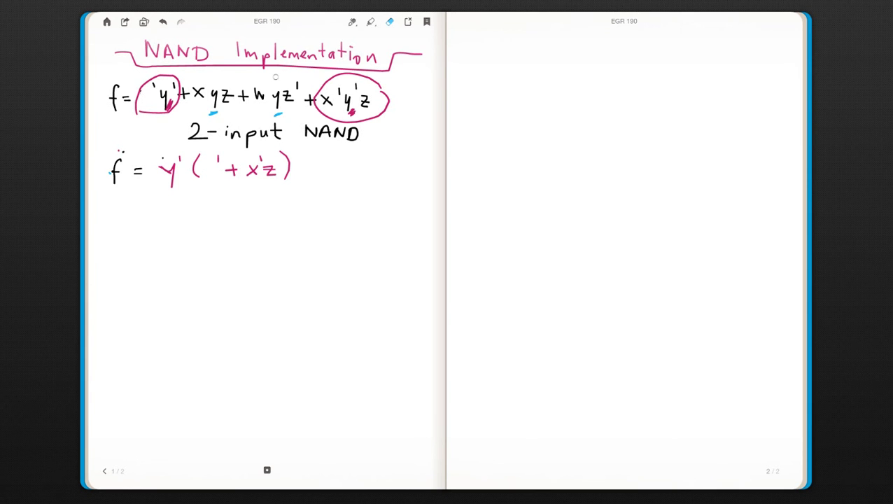
pyautogui.click(355, 29)
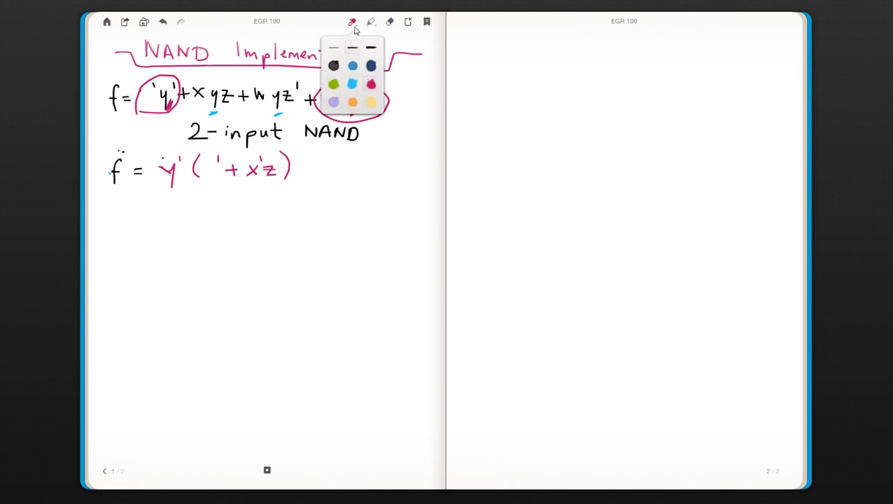
pyautogui.click(206, 171)
pyautogui.moveTo(201, 166)
pyautogui.mouseDown()
pyautogui.moveTo(208, 176)
pyautogui.moveTo(217, 165)
pyautogui.mouseUp()
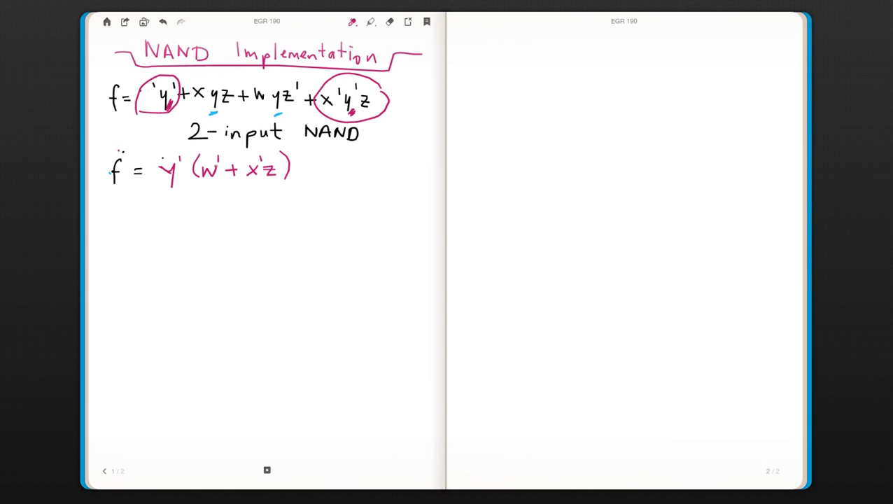
# Step: Write a black w into the circled first term, making it w'y'
pyautogui.rightClick(148, 146)
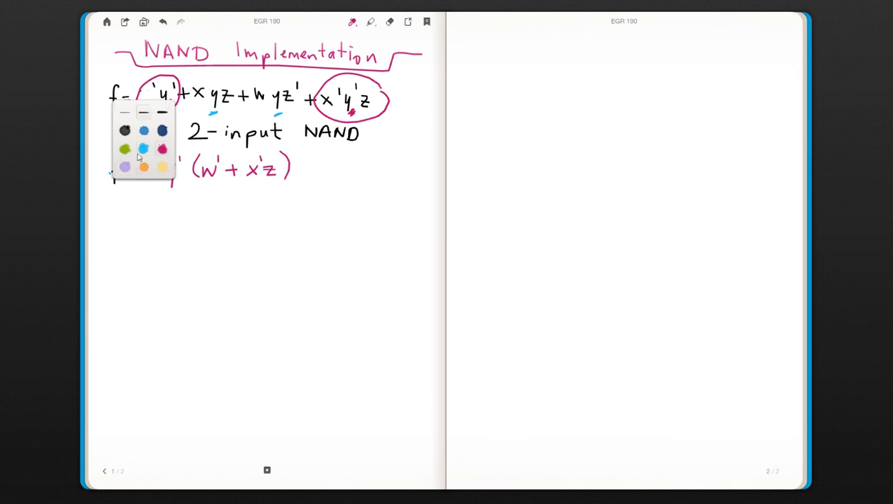
pyautogui.click(125, 130)
pyautogui.moveTo(140, 91)
pyautogui.mouseDown()
pyautogui.moveTo(142, 99)
pyautogui.moveTo(150, 91)
pyautogui.mouseUp()
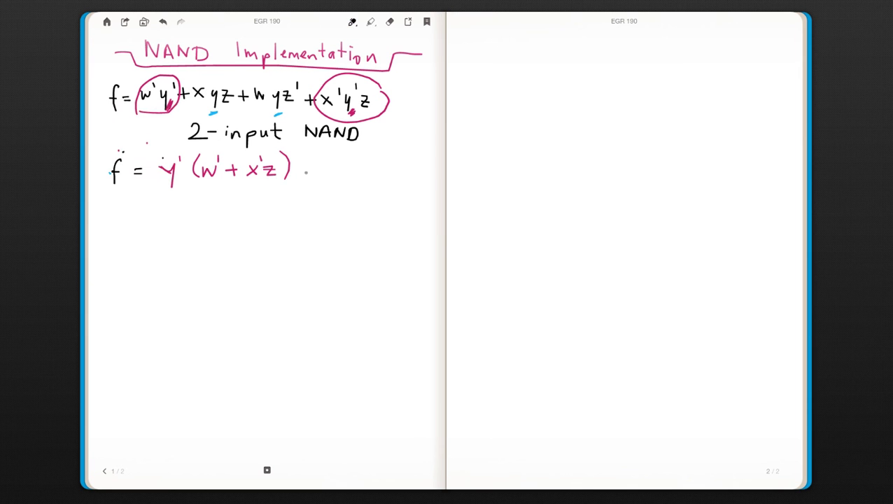
# Step: Extend the factored line with + y(xz + wz') in light blue
pyautogui.moveTo(296, 166)
pyautogui.mouseDown()
pyautogui.moveTo(310, 167)
pyautogui.moveTo(303, 175)
pyautogui.mouseUp()
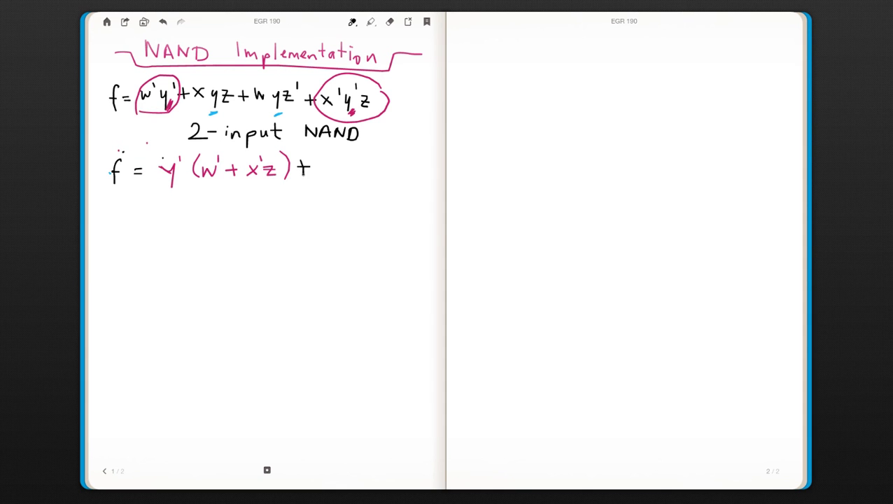
pyautogui.click(288, 198)
pyautogui.moveTo(319, 162)
pyautogui.mouseDown()
pyautogui.moveTo(326, 183)
pyautogui.moveTo(362, 166)
pyautogui.moveTo(366, 178)
pyautogui.moveTo(408, 165)
pyautogui.moveTo(419, 175)
pyautogui.moveTo(426, 154)
pyautogui.mouseUp()
pyautogui.moveTo(427, 147); pyautogui.dragTo(422, 180)
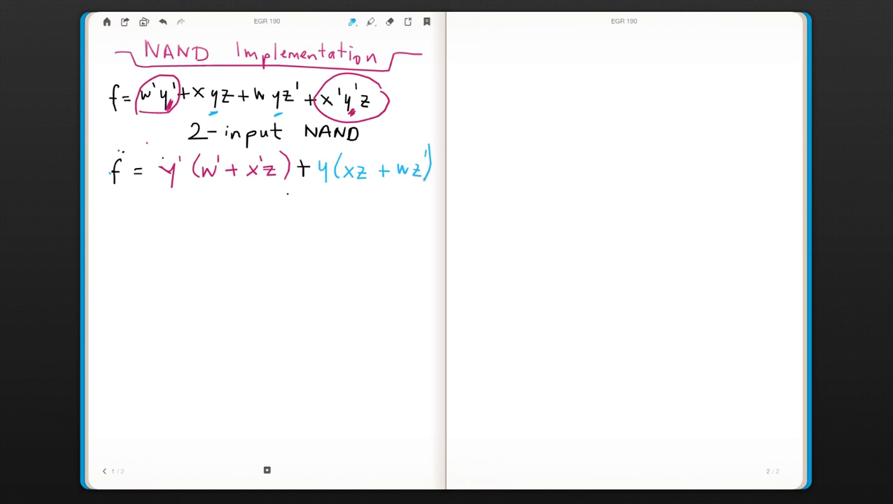
# Step: In black, underline x'z and wz' and draw arrows under y' and w'
pyautogui.click(219, 184)
pyautogui.moveTo(242, 181); pyautogui.dragTo(271, 187)
pyautogui.moveTo(401, 181); pyautogui.dragTo(418, 185)
pyautogui.moveTo(177, 209); pyautogui.dragTo(177, 192)
pyautogui.moveTo(172, 201)
pyautogui.mouseDown()
pyautogui.moveTo(177, 189)
pyautogui.moveTo(219, 199)
pyautogui.mouseUp()
# Step: Underline the w'+x'z and xz + wz' groups and label them A and B
pyautogui.moveTo(208, 216); pyautogui.dragTo(272, 207)
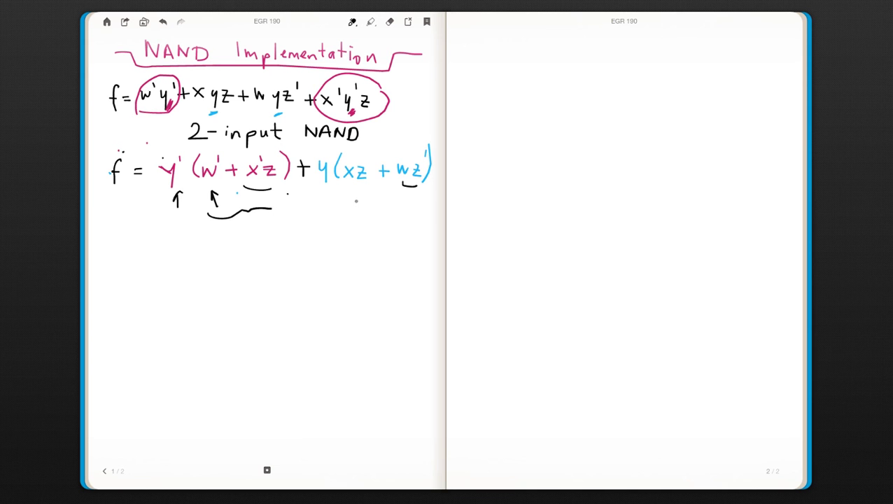
pyautogui.moveTo(355, 203); pyautogui.dragTo(413, 209)
pyautogui.moveTo(238, 233)
pyautogui.mouseDown()
pyautogui.moveTo(247, 218)
pyautogui.moveTo(254, 226)
pyautogui.mouseUp()
pyautogui.moveTo(370, 216)
pyautogui.mouseDown()
pyautogui.moveTo(370, 232)
pyautogui.moveTo(379, 220)
pyautogui.moveTo(371, 233)
pyautogui.mouseUp()
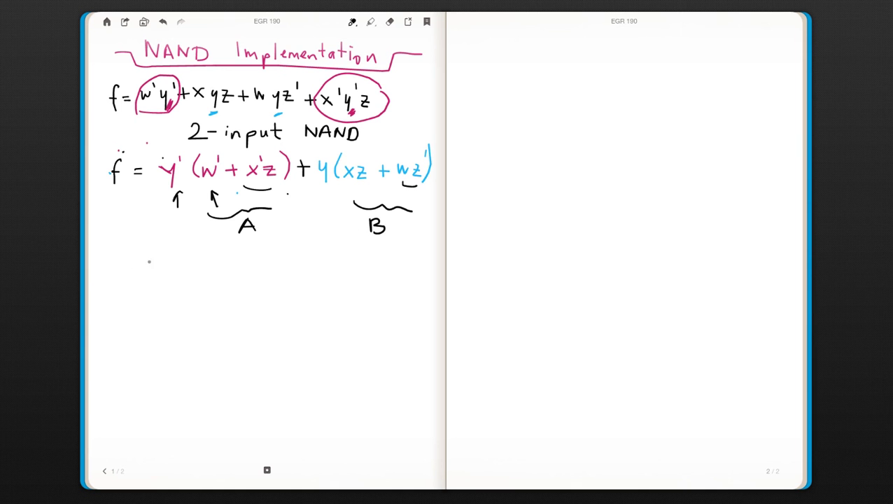
# Step: Write = y'A + yB on a new line, then make the right page active
pyautogui.moveTo(143, 264)
pyautogui.mouseDown()
pyautogui.moveTo(154, 268)
pyautogui.moveTo(173, 253)
pyautogui.moveTo(172, 275)
pyautogui.mouseUp()
pyautogui.moveTo(178, 239)
pyautogui.mouseDown()
pyautogui.moveTo(183, 262)
pyautogui.moveTo(238, 260)
pyautogui.mouseUp()
pyautogui.moveTo(244, 250)
pyautogui.mouseDown()
pyautogui.moveTo(243, 268)
pyautogui.moveTo(261, 264)
pyautogui.mouseUp()
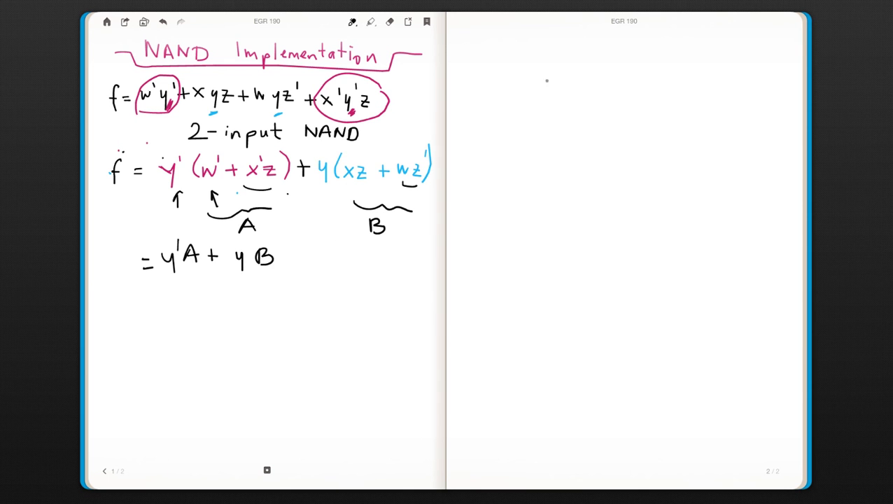
pyautogui.click(547, 80)
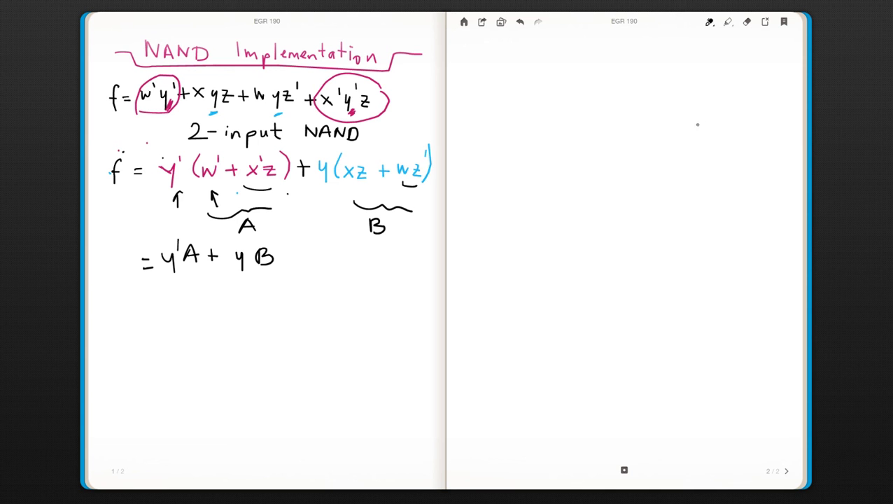
# Step: Draw the first NAND gate with inputs labelled y' and A, plus the lower gate's input leads
pyautogui.moveTo(676, 103)
pyautogui.mouseDown()
pyautogui.moveTo(676, 130)
pyautogui.moveTo(687, 102)
pyautogui.moveTo(684, 130)
pyautogui.moveTo(699, 116)
pyautogui.moveTo(718, 118)
pyautogui.mouseUp()
pyautogui.moveTo(651, 112)
pyautogui.mouseDown()
pyautogui.moveTo(682, 114)
pyautogui.moveTo(679, 122)
pyautogui.mouseUp()
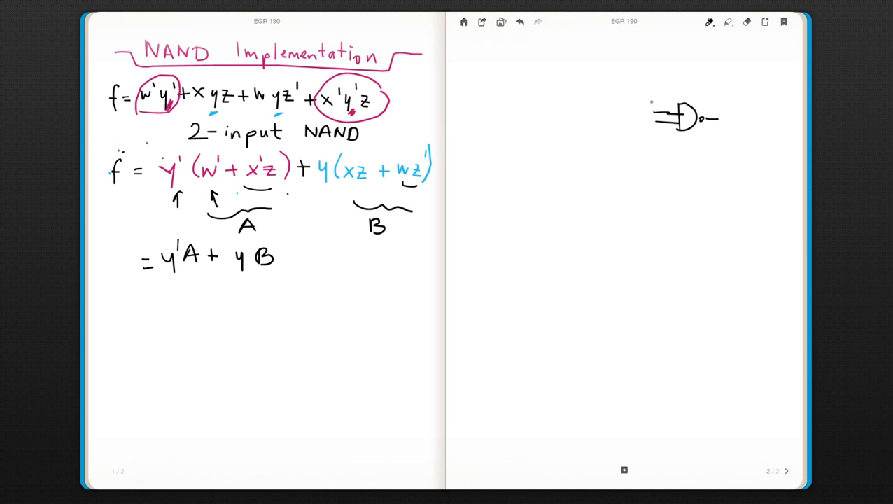
pyautogui.moveTo(649, 97); pyautogui.dragTo(652, 103)
pyautogui.moveTo(654, 96)
pyautogui.mouseDown()
pyautogui.moveTo(653, 109)
pyautogui.moveTo(657, 94)
pyautogui.mouseUp()
pyautogui.moveTo(661, 142)
pyautogui.mouseDown()
pyautogui.moveTo(666, 128)
pyautogui.moveTo(671, 134)
pyautogui.mouseUp()
pyautogui.moveTo(686, 169)
pyautogui.mouseDown()
pyautogui.moveTo(684, 191)
pyautogui.moveTo(724, 187)
pyautogui.mouseUp()
pyautogui.moveTo(662, 178)
pyautogui.mouseDown()
pyautogui.moveTo(683, 179)
pyautogui.moveTo(669, 172)
pyautogui.moveTo(666, 203)
pyautogui.mouseUp()
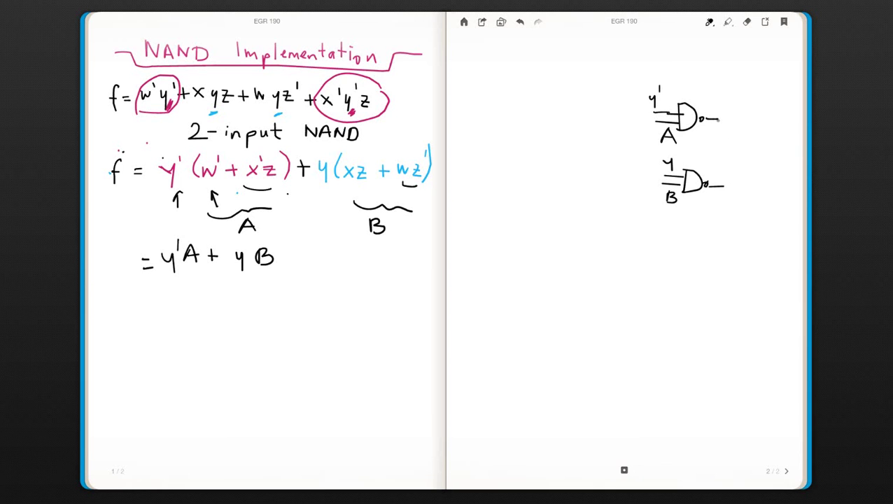
# Step: Wire both gate outputs into a final NAND gate with output labelled f
pyautogui.moveTo(716, 119); pyautogui.dragTo(730, 147)
pyautogui.moveTo(722, 186)
pyautogui.mouseDown()
pyautogui.moveTo(720, 163)
pyautogui.moveTo(736, 161)
pyautogui.moveTo(732, 172)
pyautogui.mouseUp()
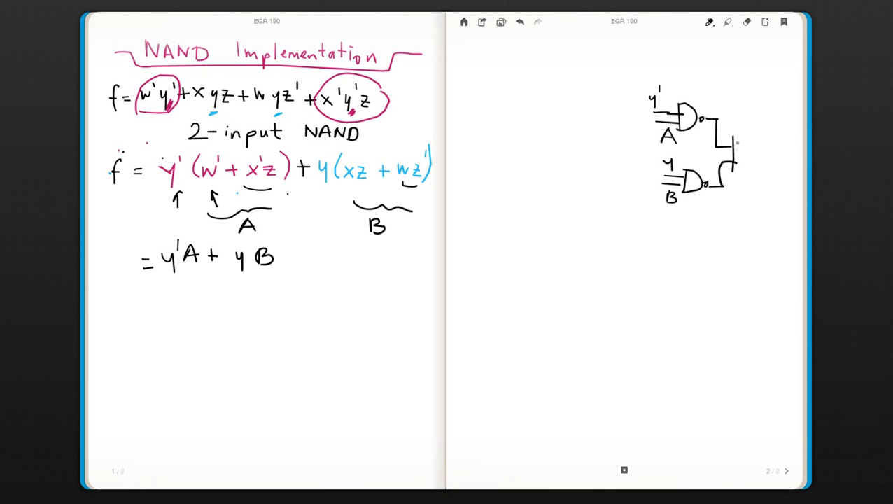
pyautogui.moveTo(732, 137)
pyautogui.mouseDown()
pyautogui.moveTo(753, 158)
pyautogui.moveTo(727, 169)
pyautogui.moveTo(758, 155)
pyautogui.moveTo(785, 157)
pyautogui.mouseUp()
pyautogui.moveTo(777, 127)
pyautogui.mouseDown()
pyautogui.moveTo(772, 147)
pyautogui.moveTo(778, 134)
pyautogui.mouseUp()
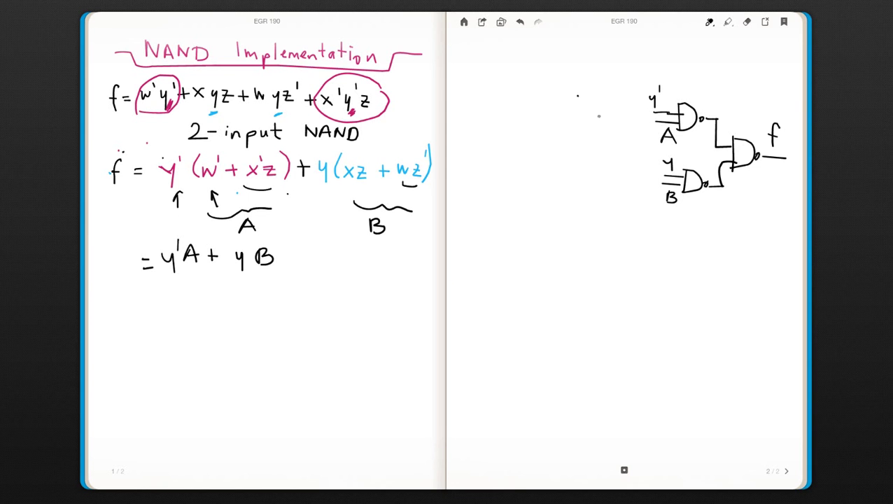
pyautogui.click(594, 105)
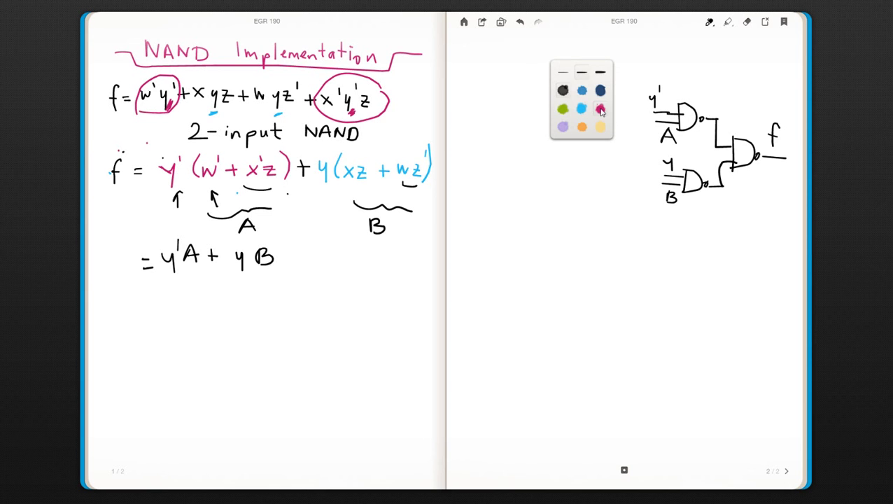
# Step: In magenta, draw a NAND gate for the x'z term with inputs x' and z
pyautogui.click(601, 109)
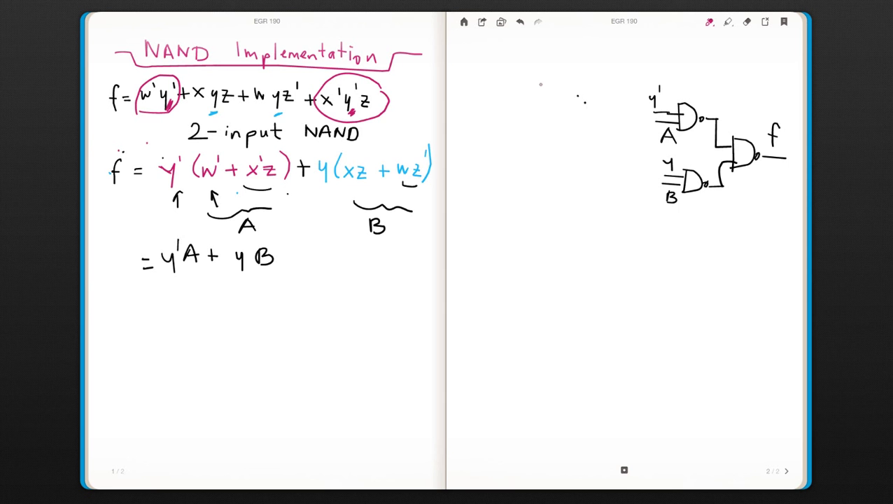
pyautogui.moveTo(538, 77)
pyautogui.mouseDown()
pyautogui.moveTo(539, 99)
pyautogui.moveTo(561, 86)
pyautogui.moveTo(542, 100)
pyautogui.moveTo(579, 89)
pyautogui.mouseUp()
pyautogui.moveTo(509, 84)
pyautogui.mouseDown()
pyautogui.moveTo(536, 84)
pyautogui.moveTo(530, 95)
pyautogui.moveTo(505, 79)
pyautogui.moveTo(518, 69)
pyautogui.mouseUp()
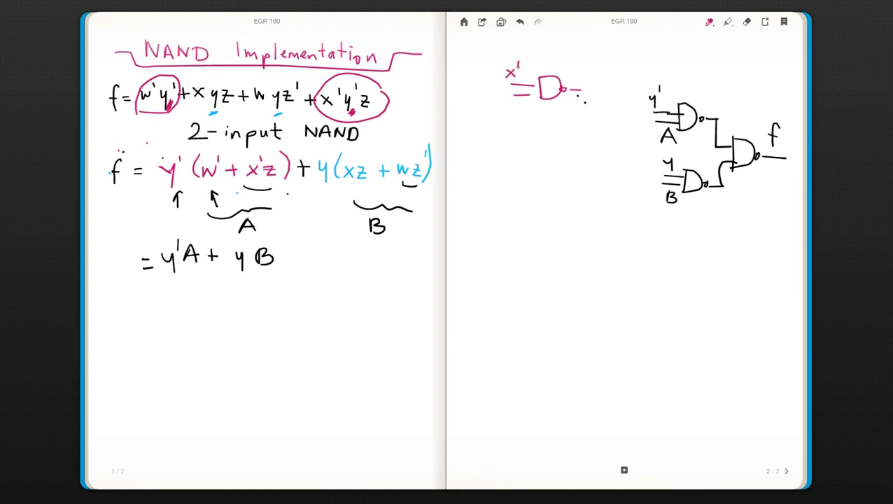
pyautogui.moveTo(502, 98); pyautogui.dragTo(511, 106)
# Step: Wire the x'z gate into a second magenta NAND gate with input w
pyautogui.moveTo(578, 91)
pyautogui.mouseDown()
pyautogui.moveTo(578, 115)
pyautogui.moveTo(598, 118)
pyautogui.moveTo(595, 135)
pyautogui.moveTo(661, 122)
pyautogui.mouseUp()
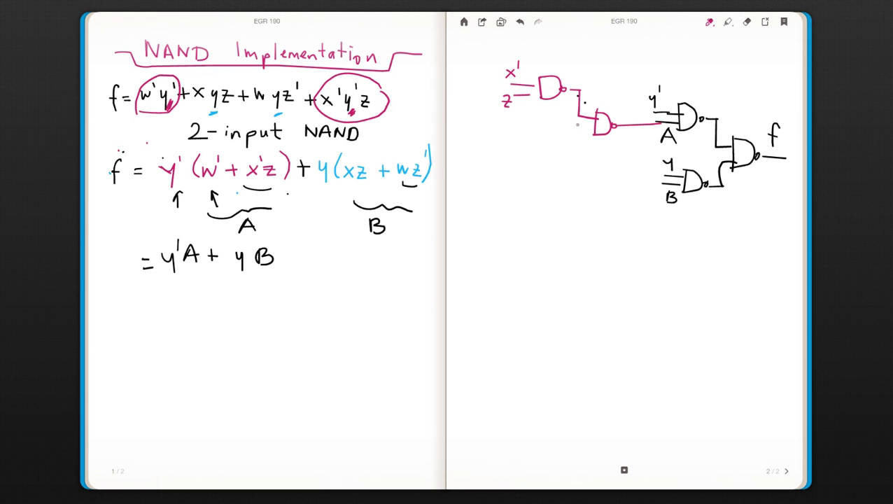
pyautogui.moveTo(592, 130); pyautogui.dragTo(569, 131)
pyautogui.click(552, 128)
pyautogui.click(600, 163)
pyautogui.moveTo(551, 128); pyautogui.dragTo(565, 128)
pyautogui.click(525, 200)
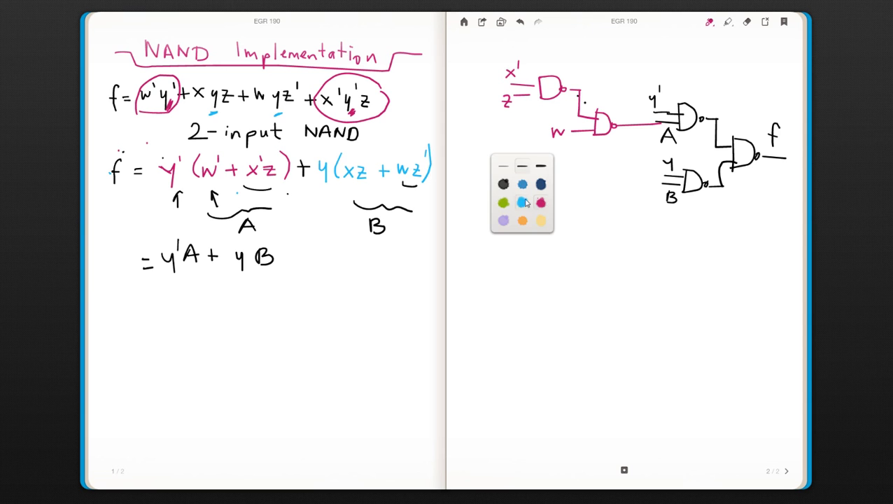
# Step: In blue, draw the x,z and w,z' NAND gates and wire the xz gate toward the combining gate
pyautogui.click(605, 217)
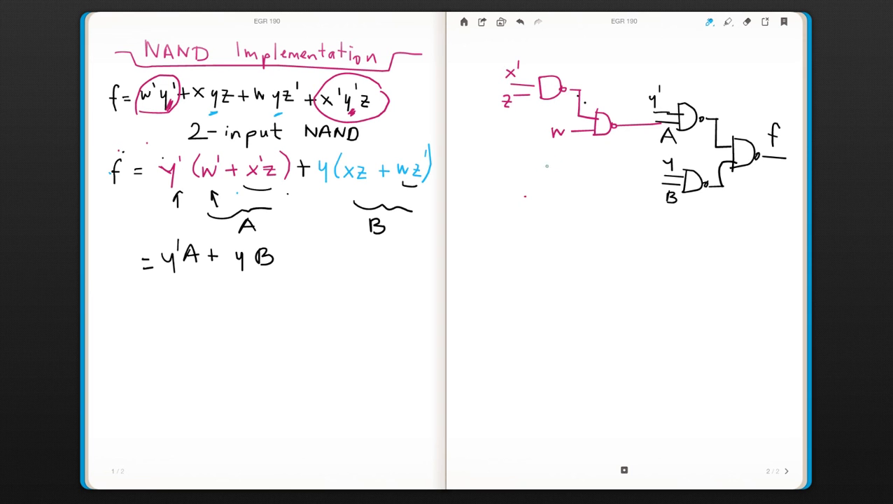
pyautogui.moveTo(546, 154)
pyautogui.mouseDown()
pyautogui.moveTo(546, 173)
pyautogui.moveTo(583, 164)
pyautogui.moveTo(543, 161)
pyautogui.moveTo(547, 214)
pyautogui.moveTo(586, 202)
pyautogui.mouseUp()
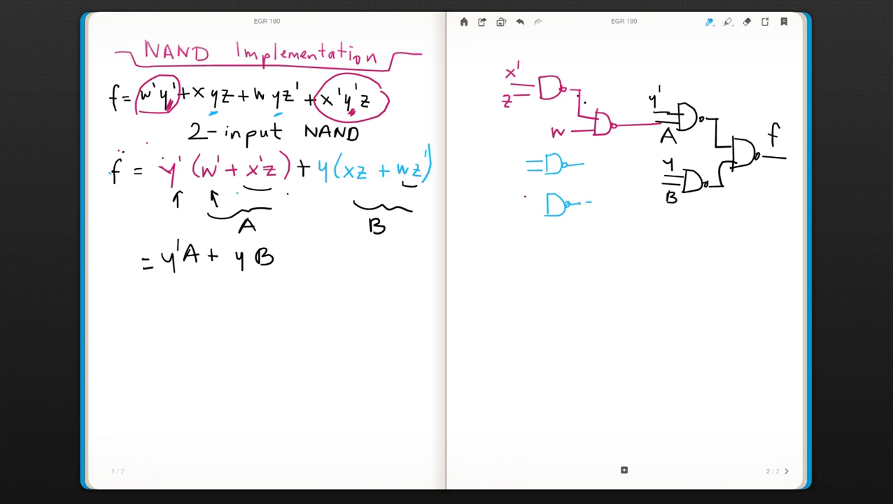
pyautogui.moveTo(526, 199)
pyautogui.mouseDown()
pyautogui.moveTo(545, 200)
pyautogui.moveTo(546, 209)
pyautogui.mouseUp()
pyautogui.moveTo(513, 154)
pyautogui.mouseDown()
pyautogui.moveTo(530, 196)
pyautogui.moveTo(516, 225)
pyautogui.moveTo(525, 225)
pyautogui.moveTo(522, 215)
pyautogui.mouseUp()
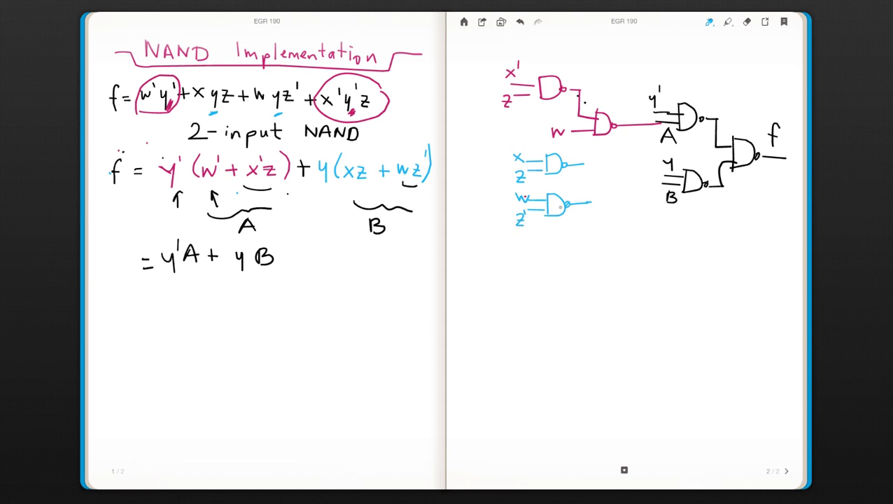
pyautogui.moveTo(584, 165)
pyautogui.mouseDown()
pyautogui.moveTo(599, 178)
pyautogui.moveTo(587, 187)
pyautogui.moveTo(598, 194)
pyautogui.moveTo(613, 180)
pyautogui.moveTo(600, 193)
pyautogui.moveTo(616, 182)
pyautogui.moveTo(665, 183)
pyautogui.mouseUp()
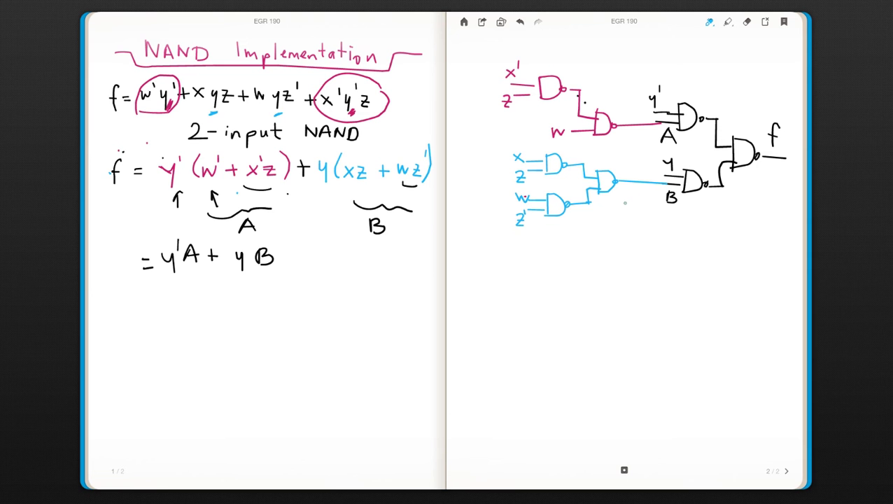